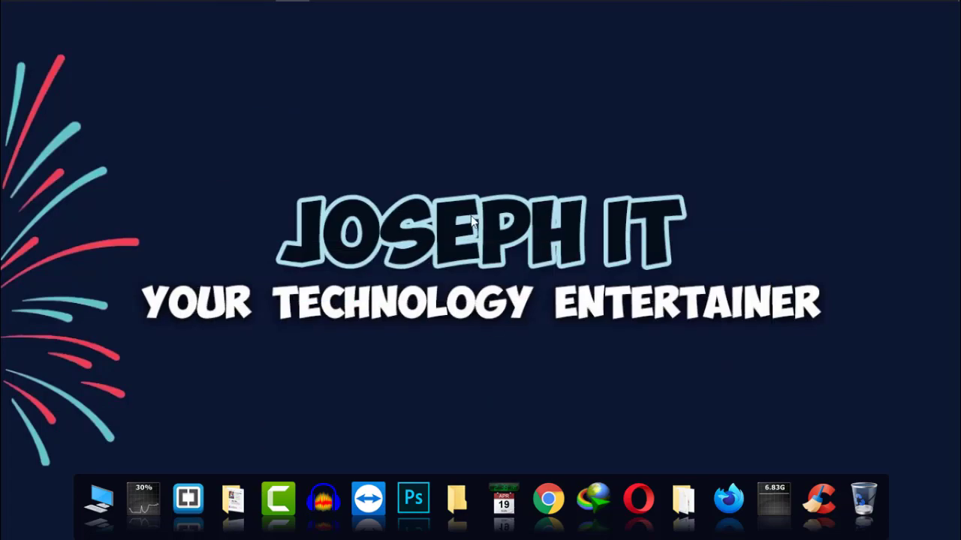
Bring the empty untitled Camtasia project forward, then switch to Chrome's Downloads page.
left_click(253, 13)
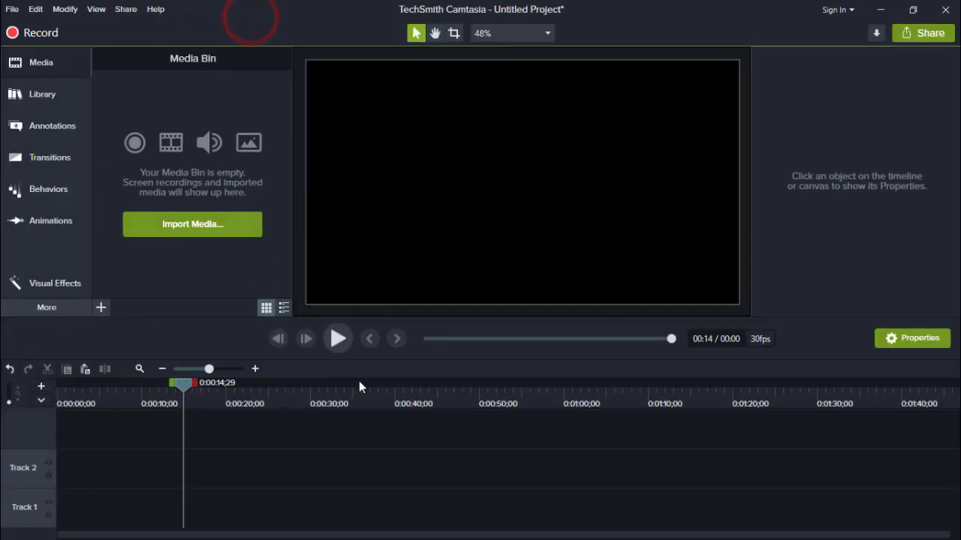
left_click(368, 448)
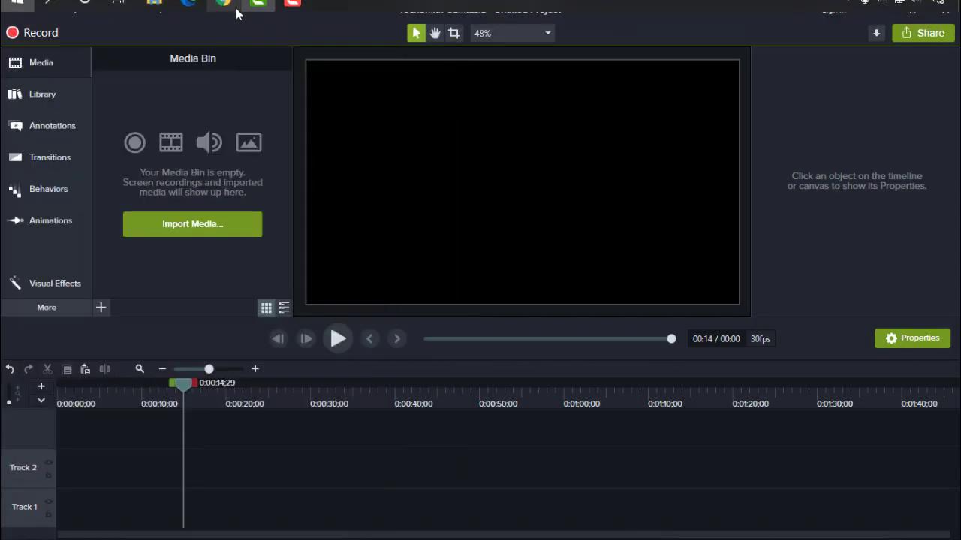
Drag Hand Washing - 34091.mp4 from Chrome's downloads into Camtasia's media bin and timeline.
left_click(220, 7)
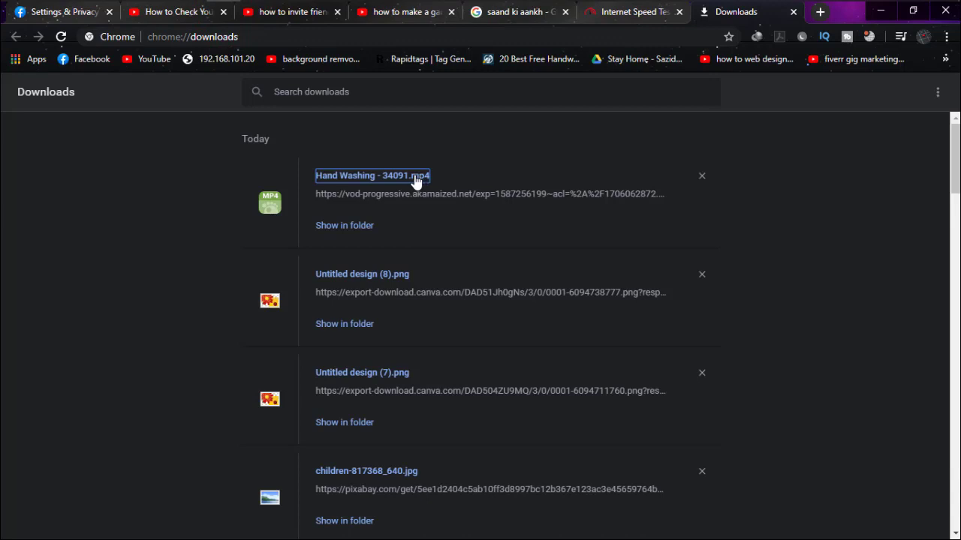
mouse_move(416, 180)
left_mouse_down()
mouse_move(269, 13)
mouse_move(212, 464)
left_mouse_up()
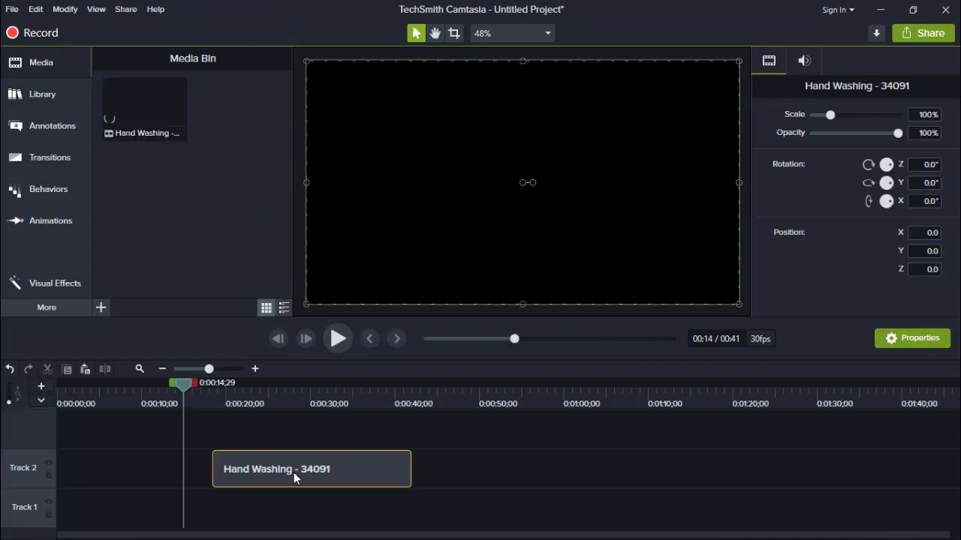
Place the Hand Washing clip at 0:00 on Track 1 and preview it up to about 0:11.
left_click_drag(293, 472, 62, 531)
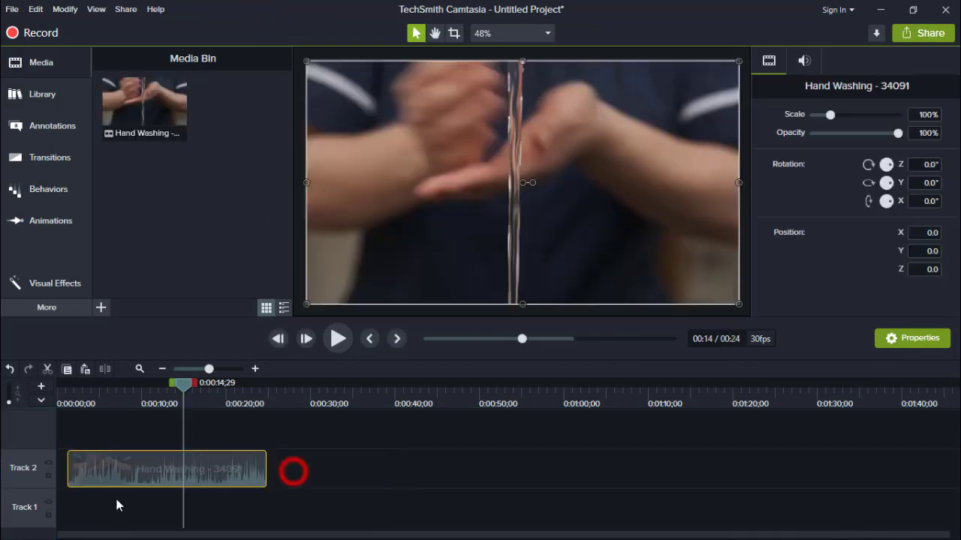
left_click(64, 397)
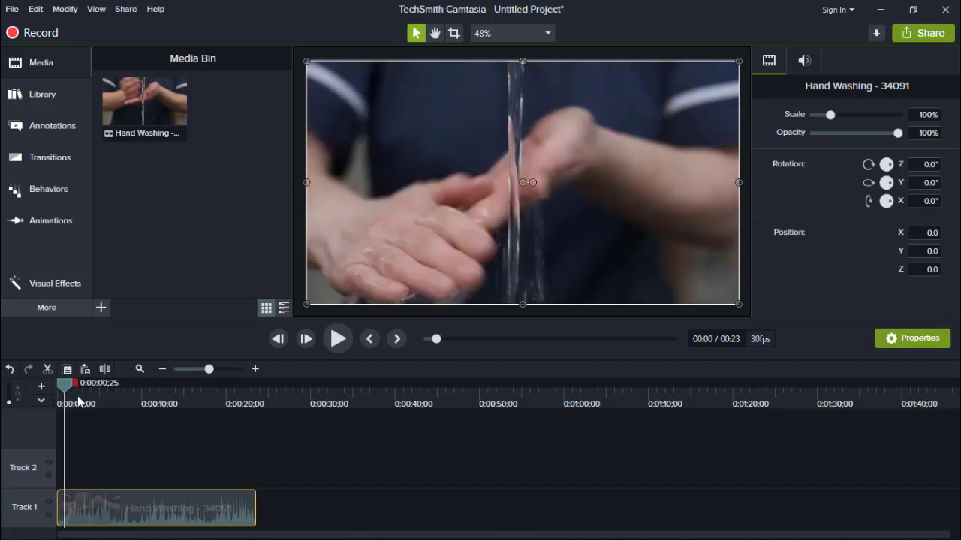
key("space")
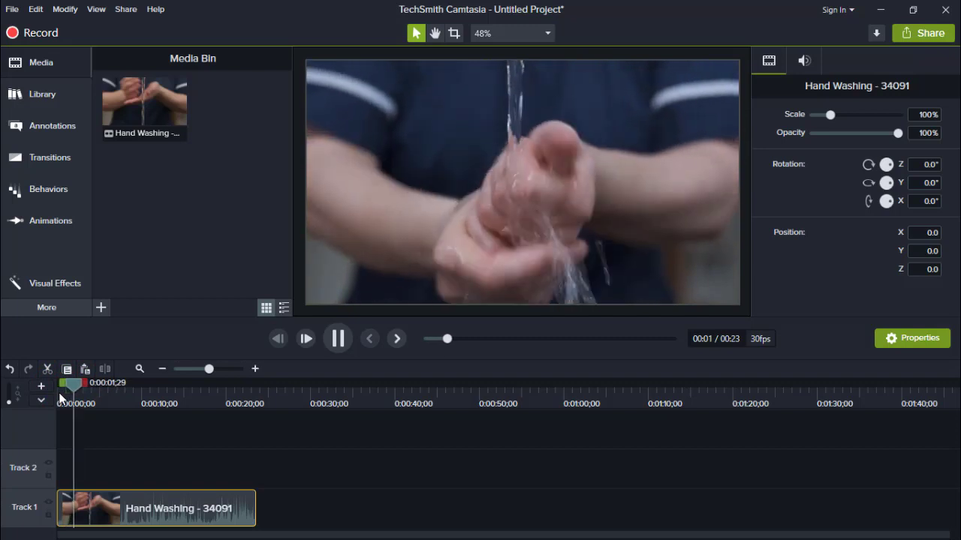
key("space")
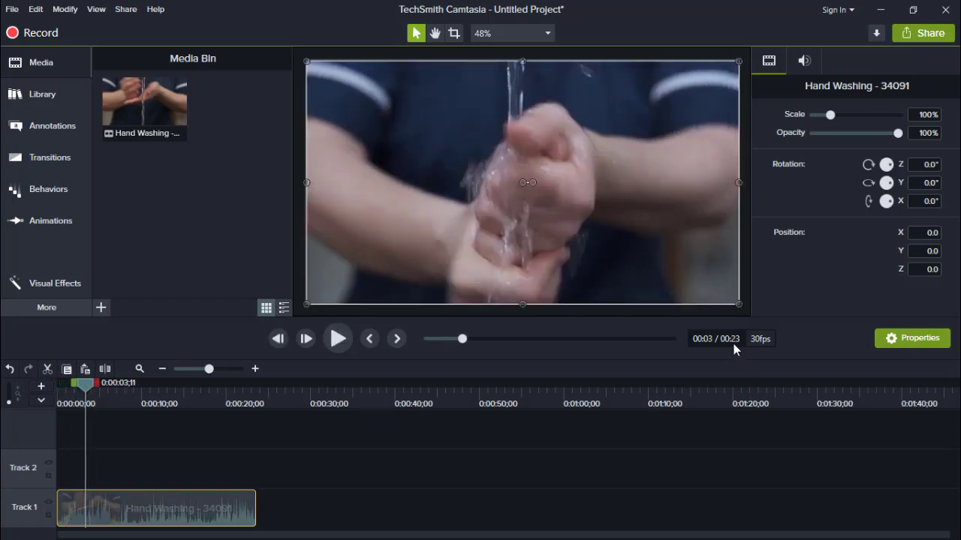
left_click_drag(84, 384, 155, 382)
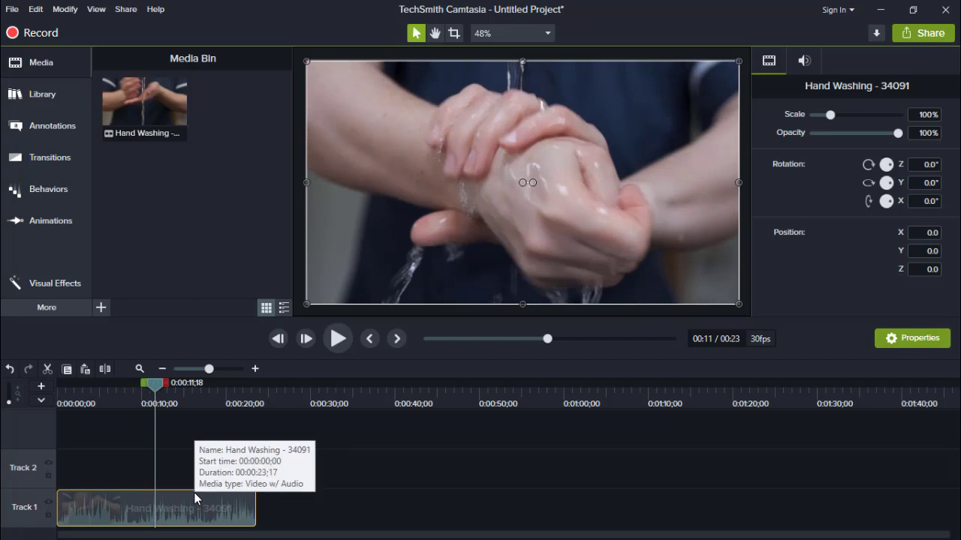
Split the clip at about 11.6 seconds and select the roughly 12-second second half.
left_click(181, 467)
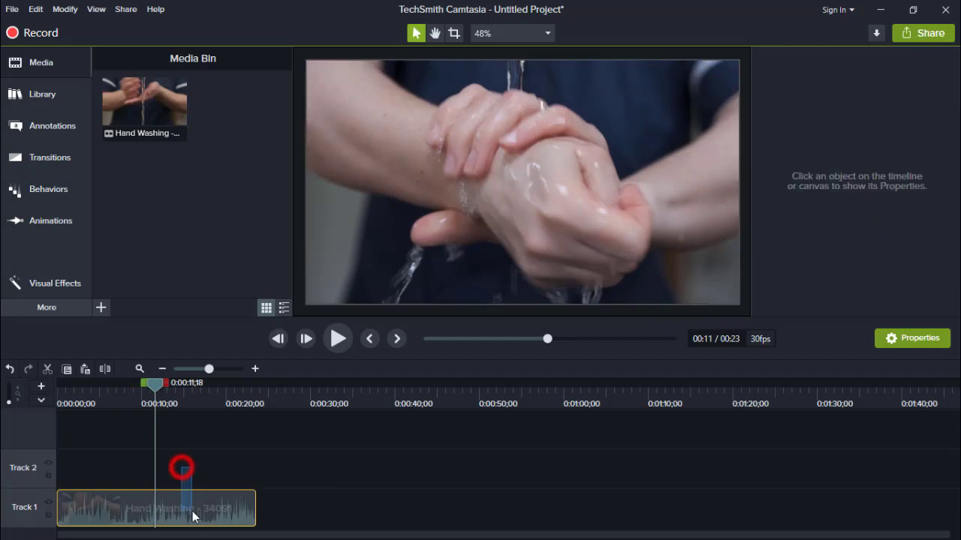
left_click(105, 369)
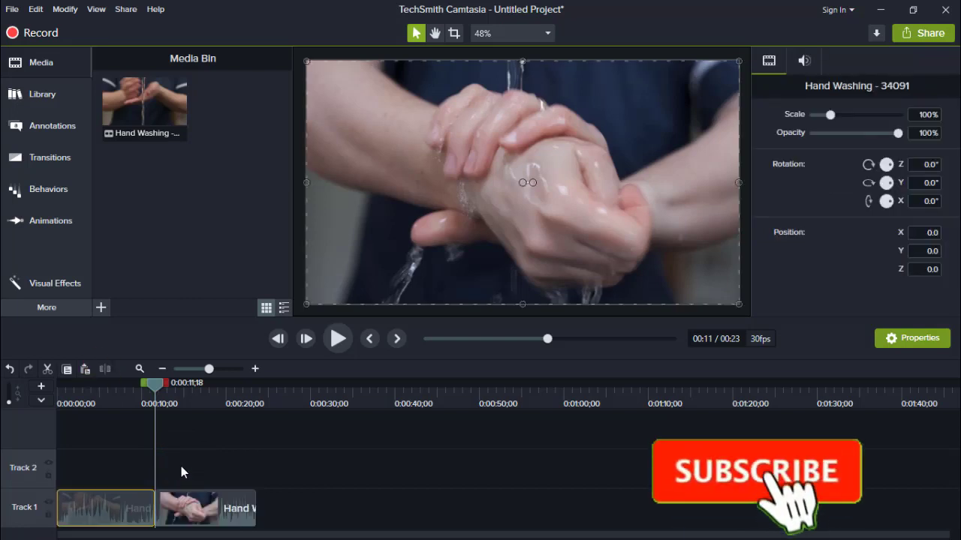
left_click(141, 507)
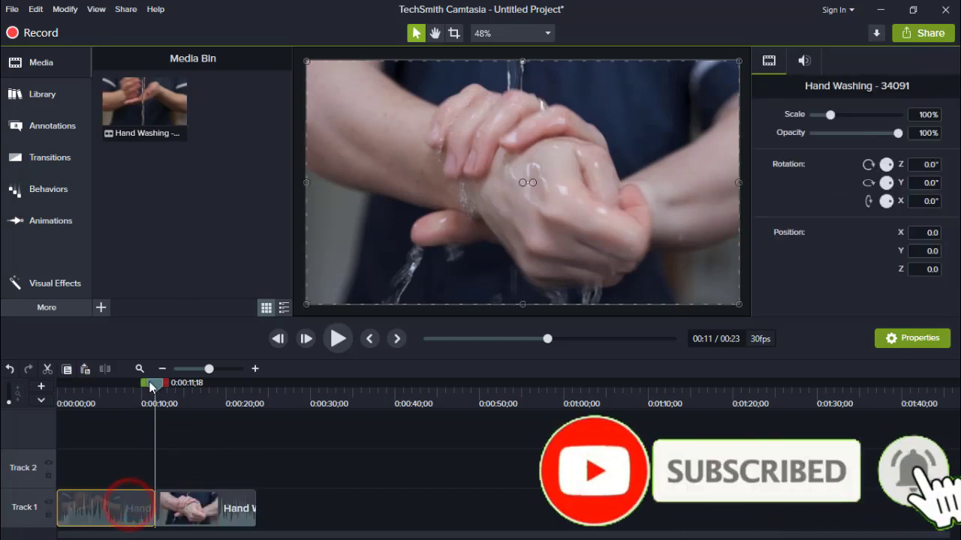
left_click(120, 395)
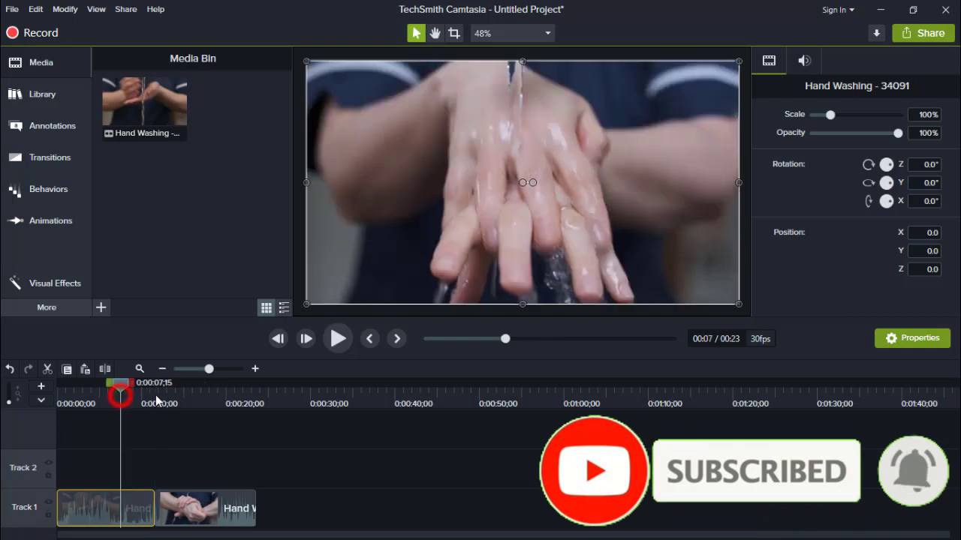
left_click(201, 395)
left_click(224, 510)
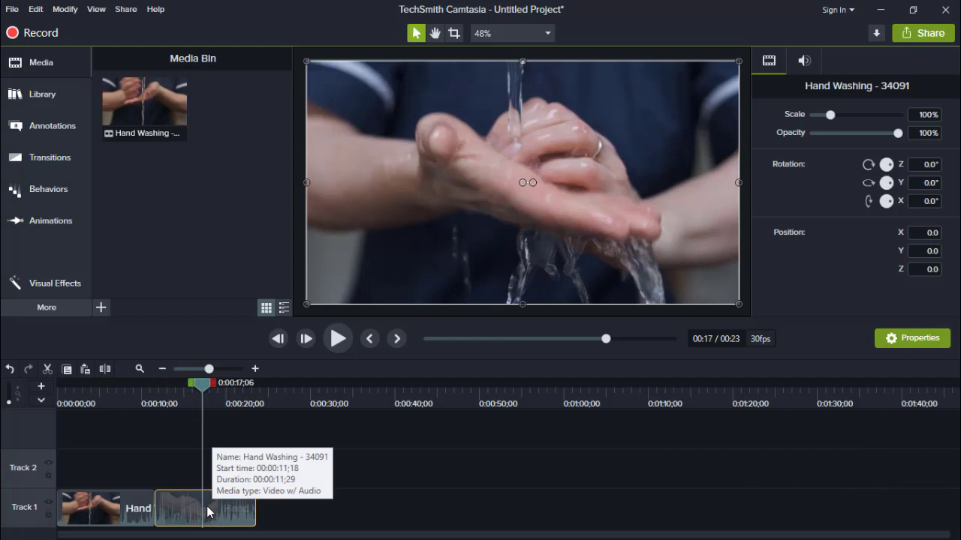
Apply a Clip Speed effect to the second clip half from Visual Effects.
left_click(68, 285)
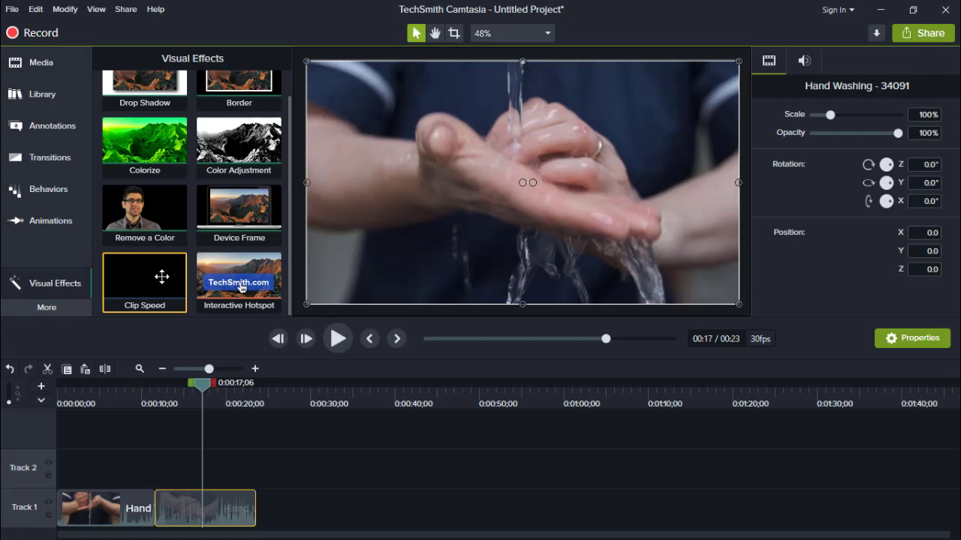
mouse_move(147, 302)
left_mouse_down()
mouse_move(179, 324)
mouse_move(210, 495)
left_mouse_up()
right_click(214, 507)
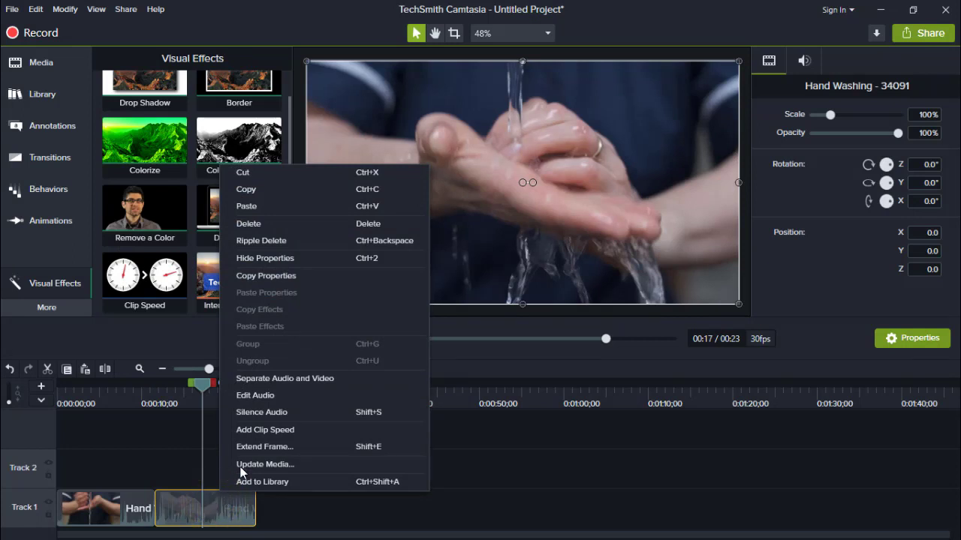
left_click(306, 430)
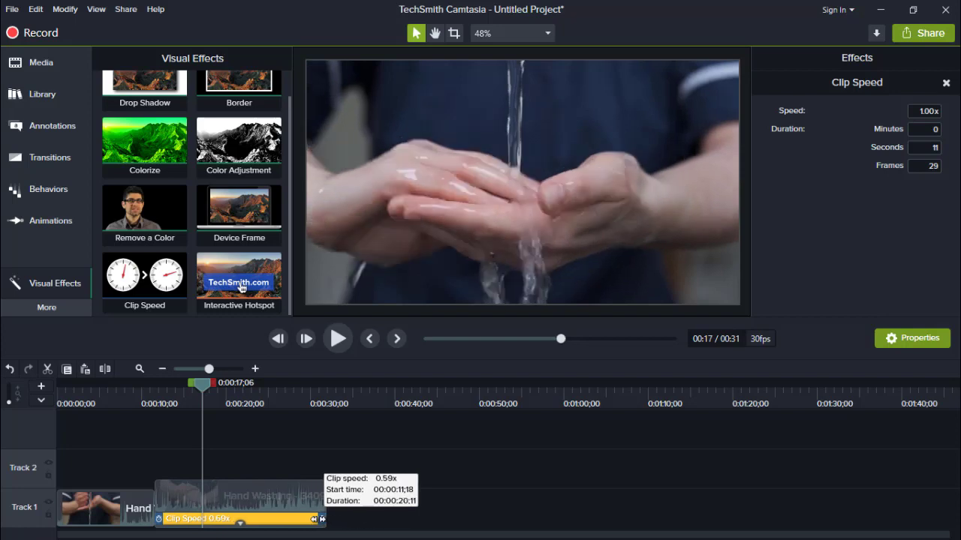
Stretch the second clip to about 39 seconds at 0.31x speed, adjusting its duration frames.
mouse_move(318, 520)
left_mouse_down()
mouse_move(489, 519)
mouse_move(480, 519)
left_mouse_up()
left_click(493, 512)
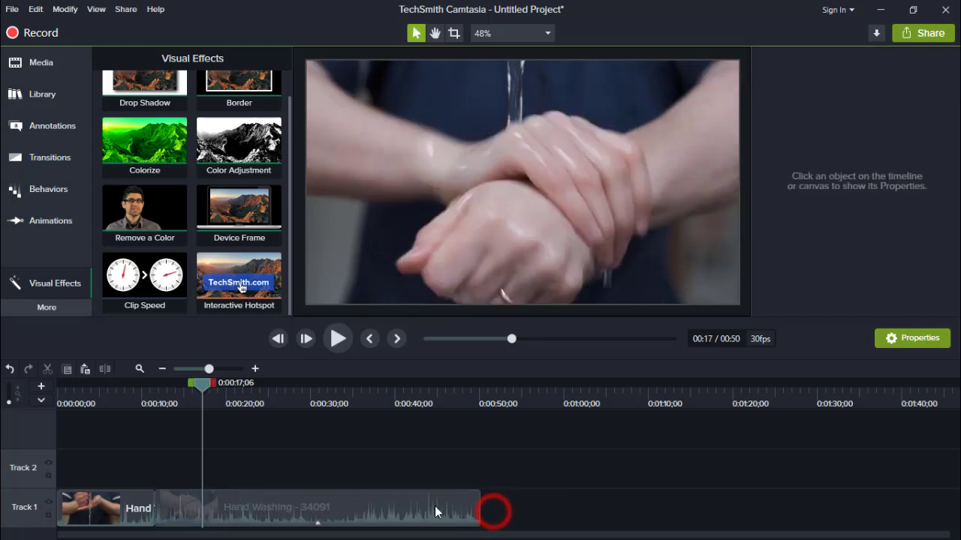
left_click(431, 504)
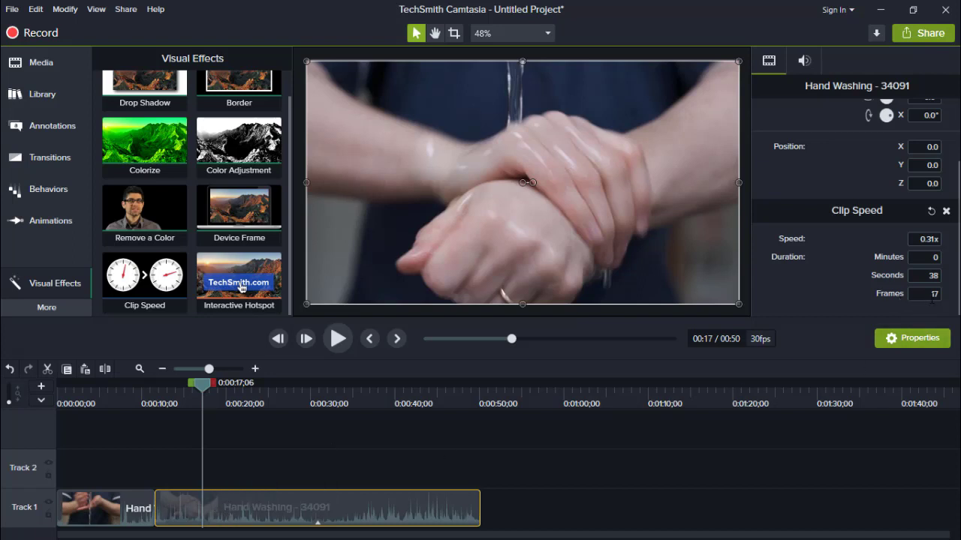
double_click(932, 294)
left_click(569, 448)
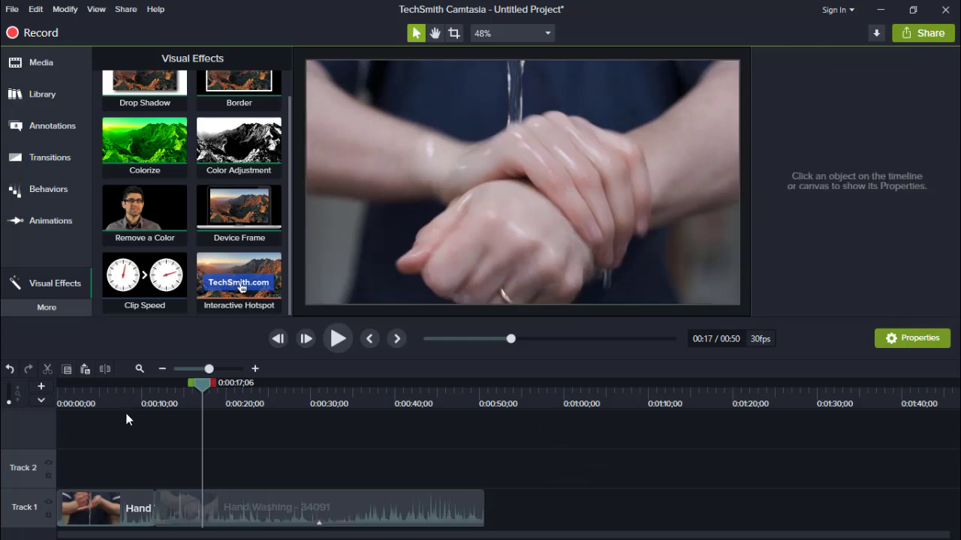
Preview the slowed second half and show its 0.31x Clip Speed effect on the clip.
left_click(116, 508)
left_click(187, 513)
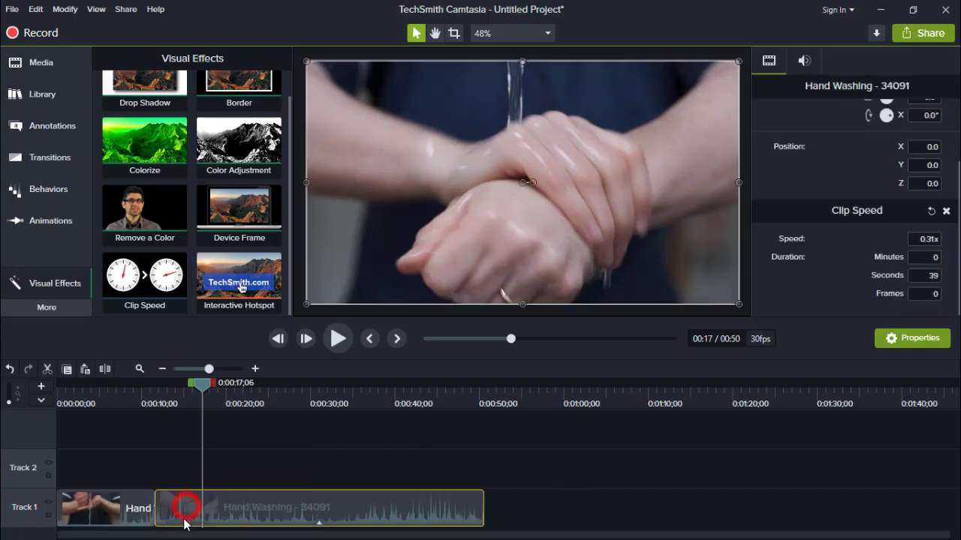
left_click(107, 403)
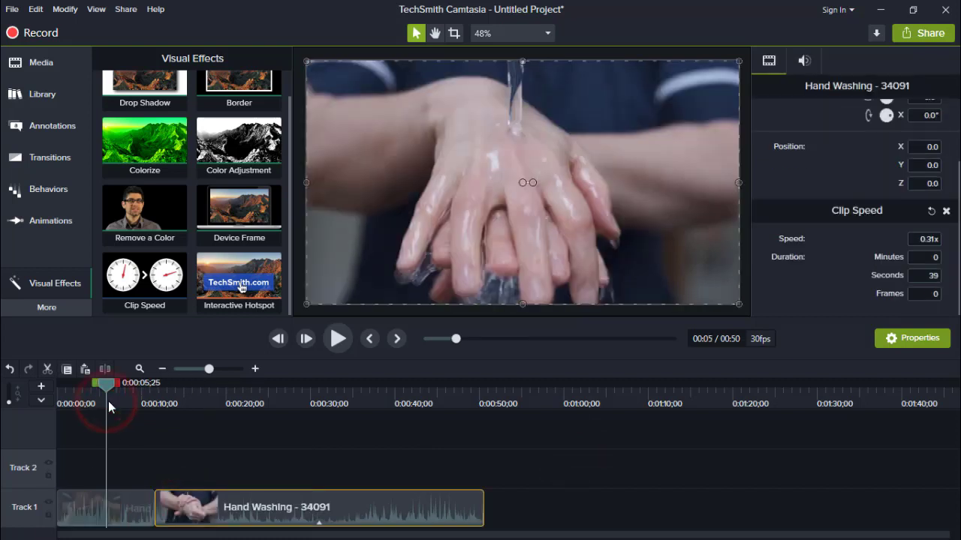
key("space")
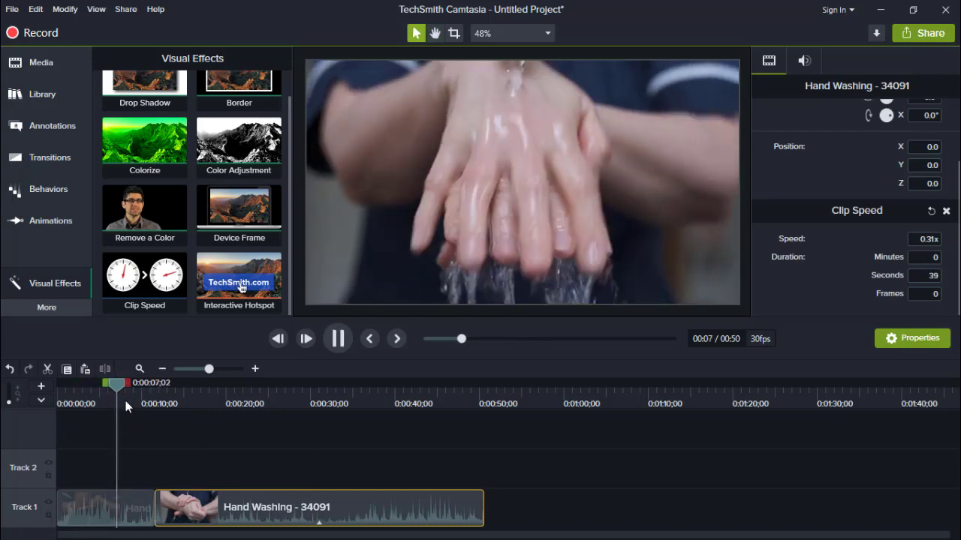
left_click(148, 403)
left_click(338, 338)
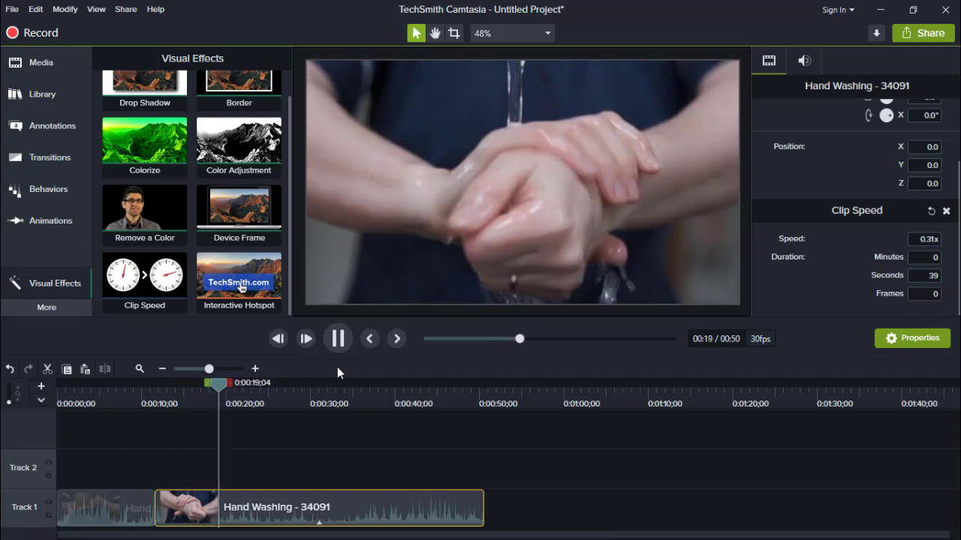
left_click(338, 339)
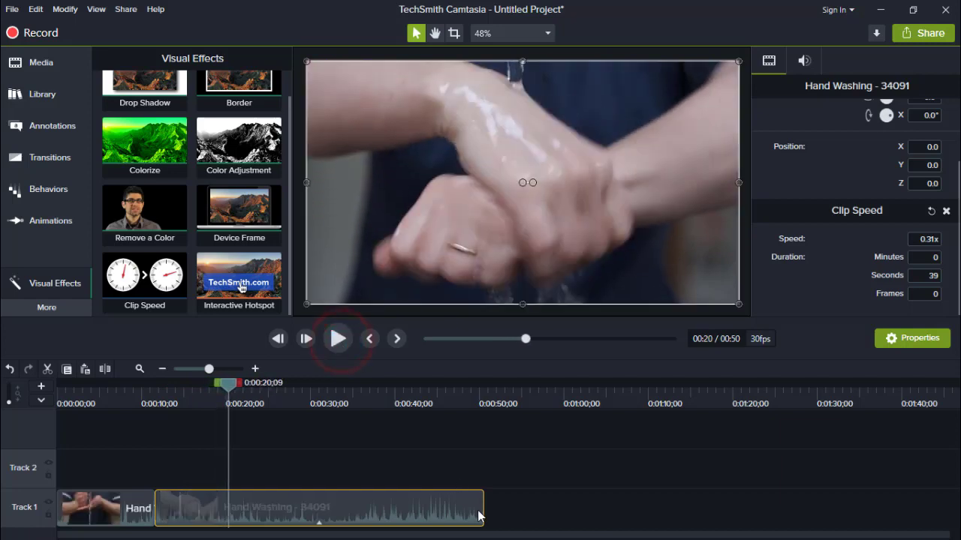
left_click(319, 527)
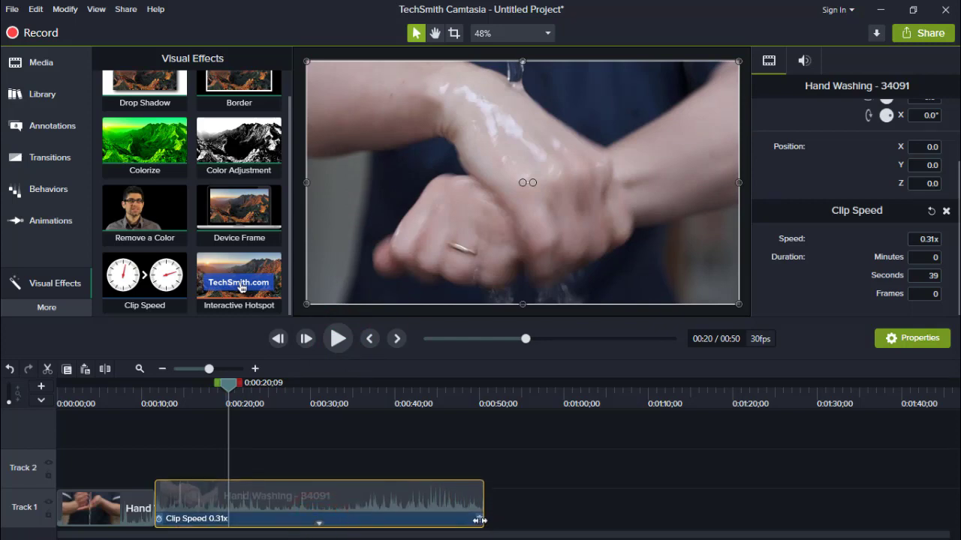
Drag the speed handle to 0.18x so the clip lasts about 1:06, then review from 0:10.
left_click_drag(481, 520, 637, 528)
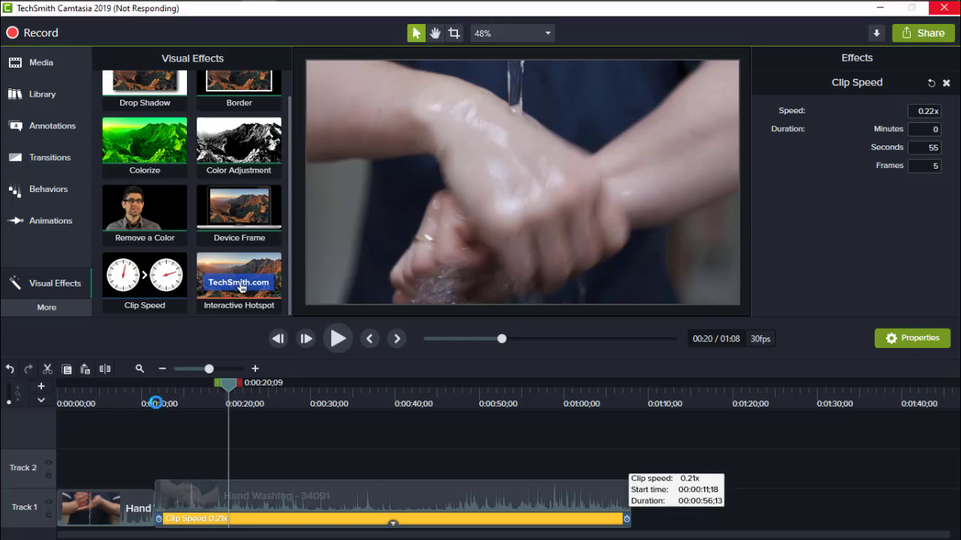
left_click(154, 403)
key("space")
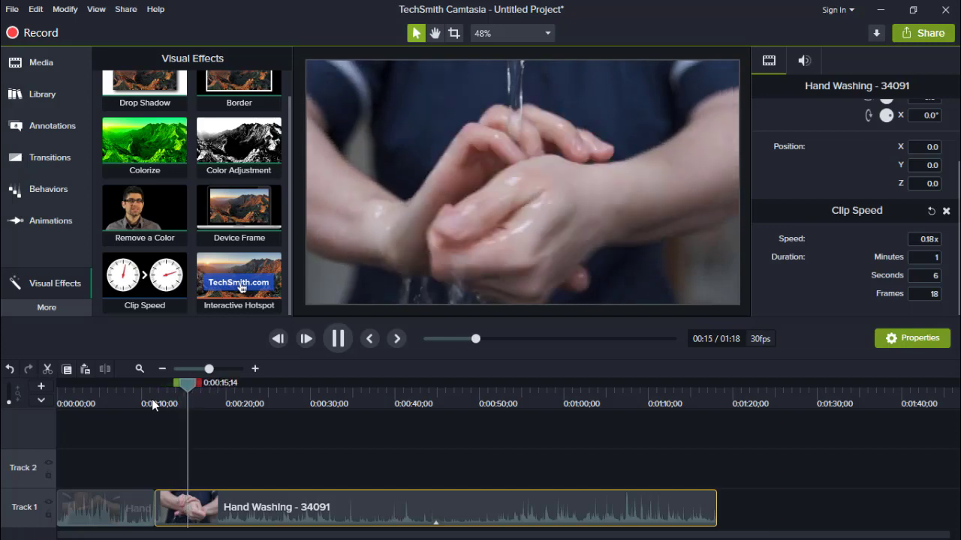
left_click(170, 488)
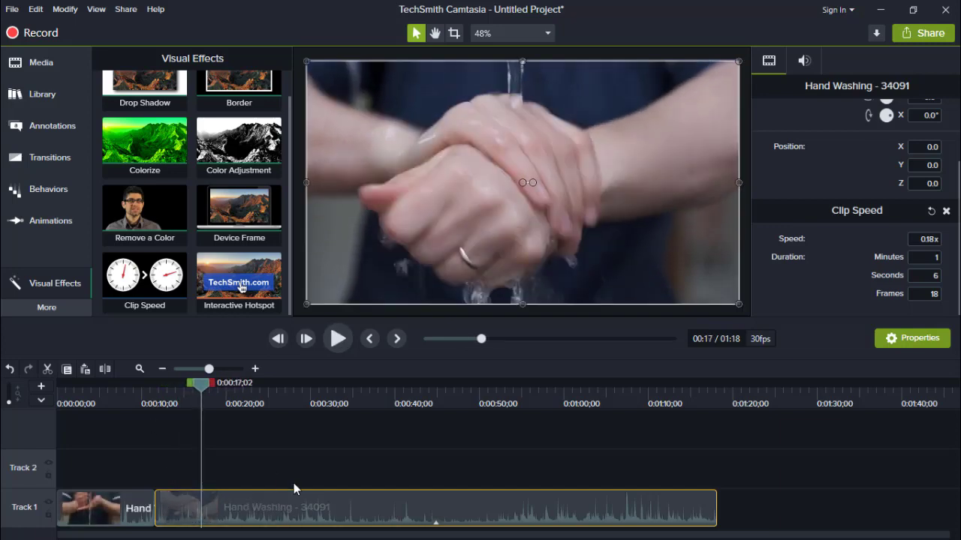
Separate the slowed clip's audio from its video and delete the Track 2 audio.
right_click(365, 503)
left_click(412, 379)
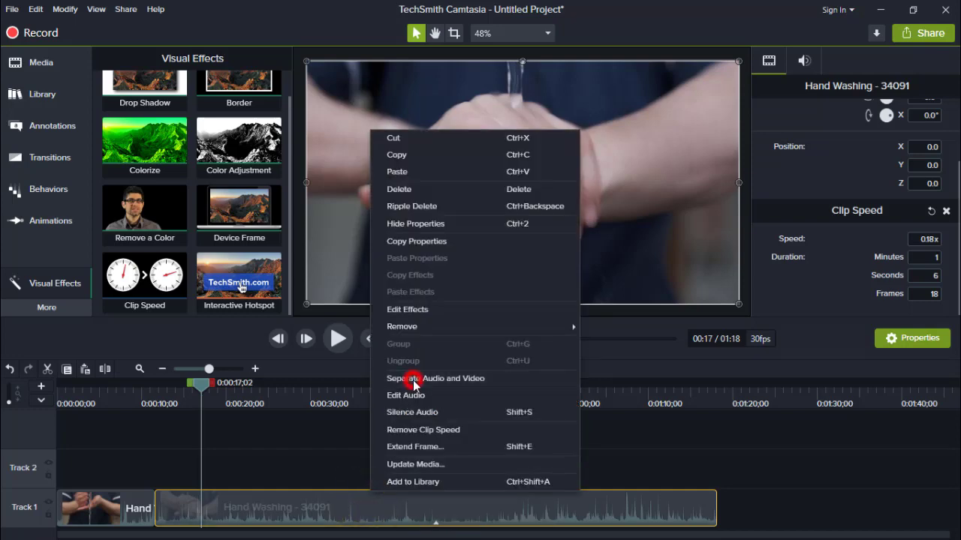
left_click(342, 476)
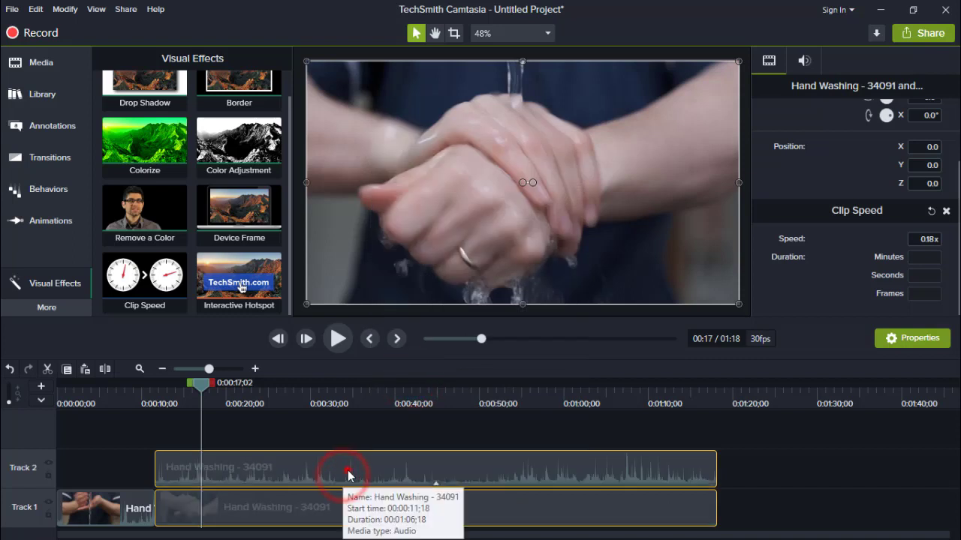
left_click(347, 471)
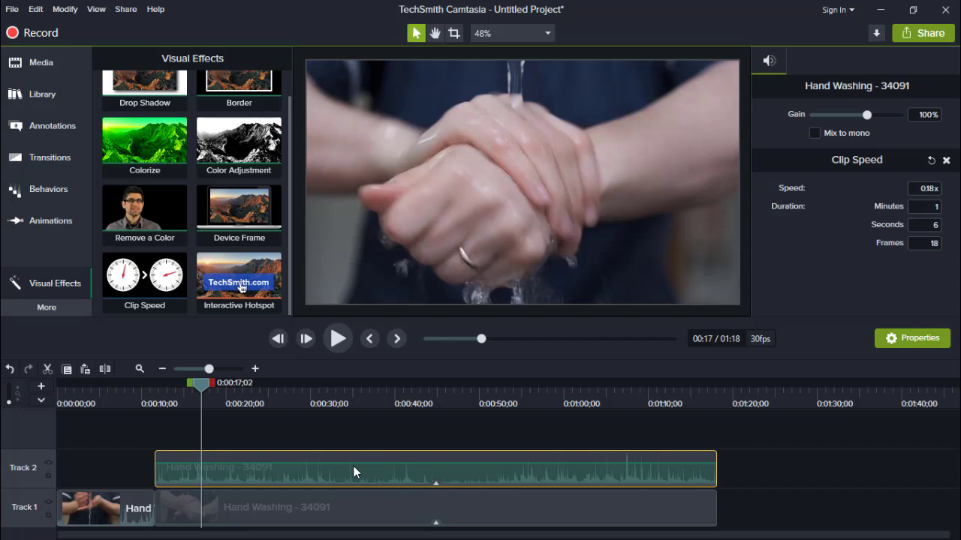
left_click_drag(354, 464, 354, 465)
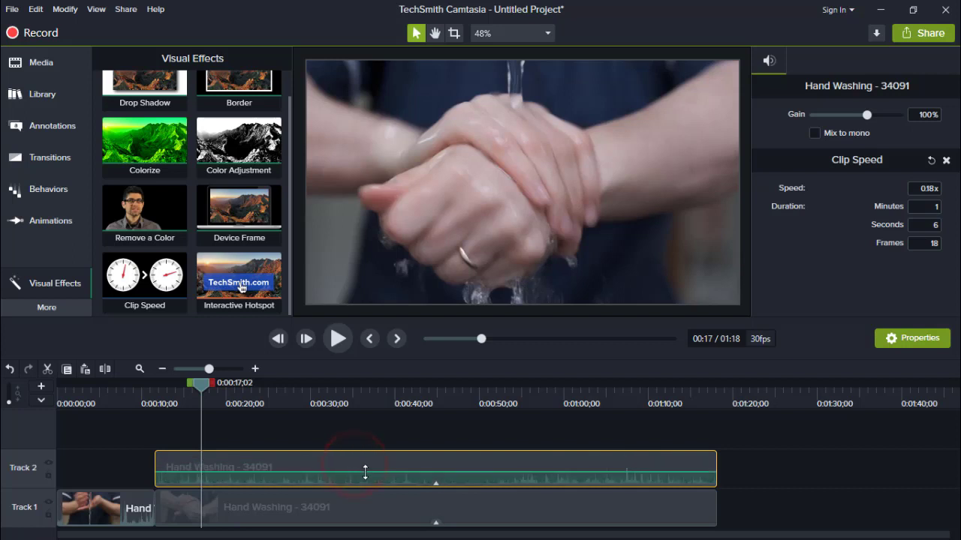
key("Delete")
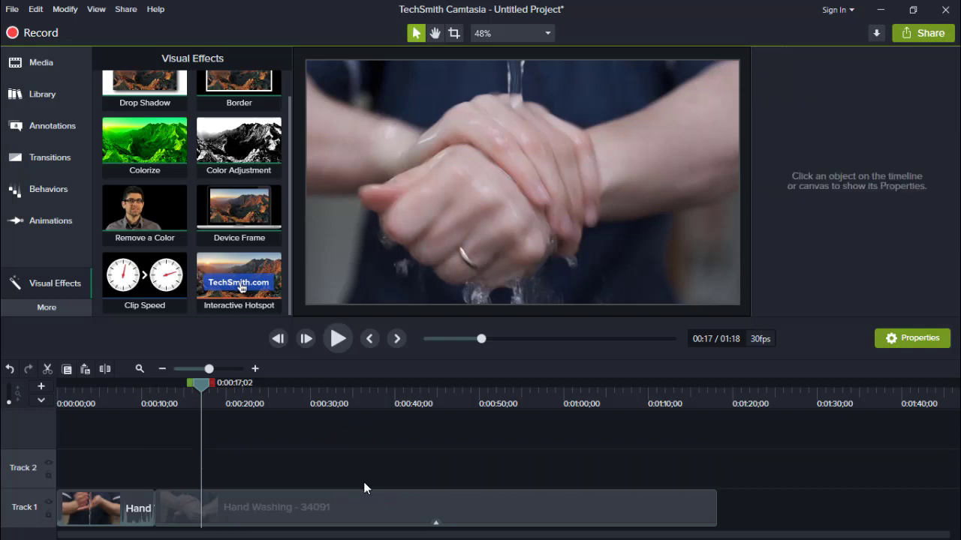
left_click(129, 402)
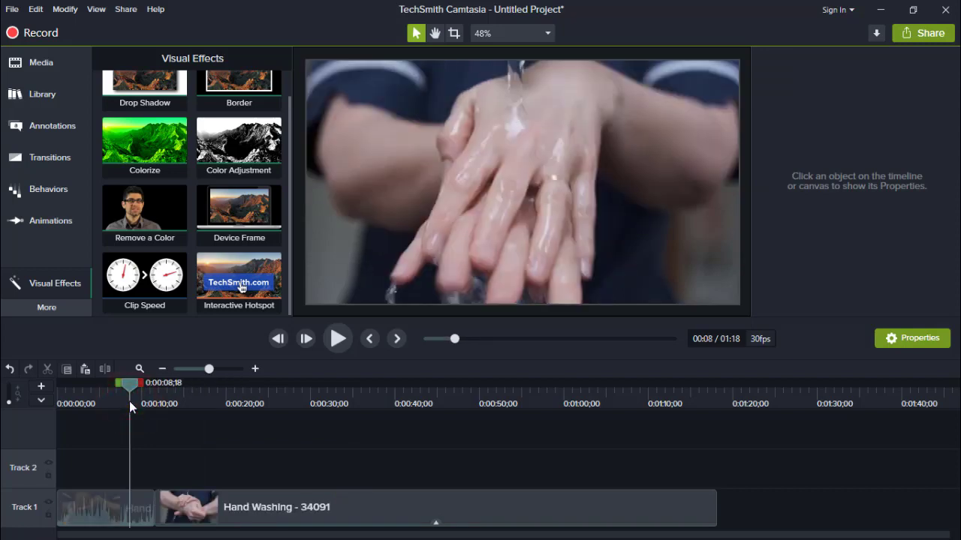
key("space")
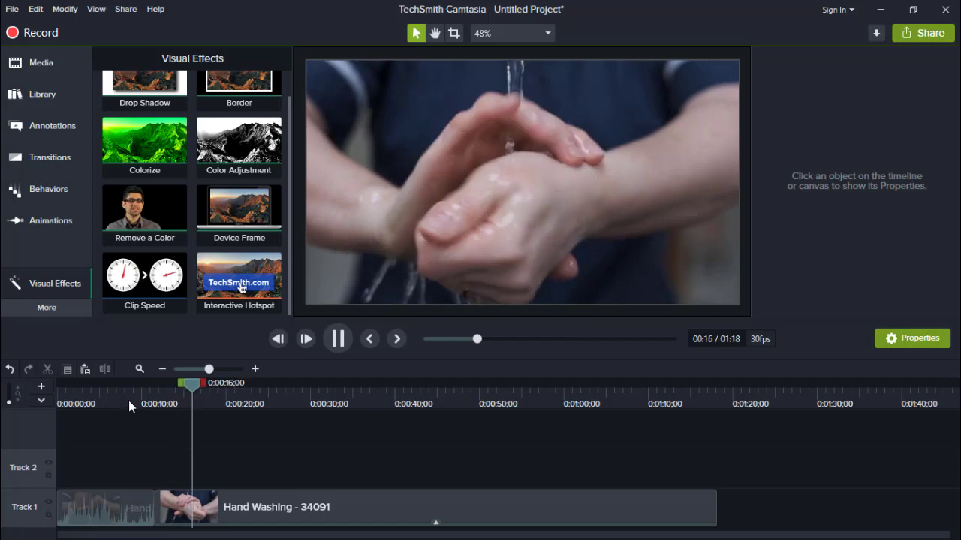
left_click(338, 346)
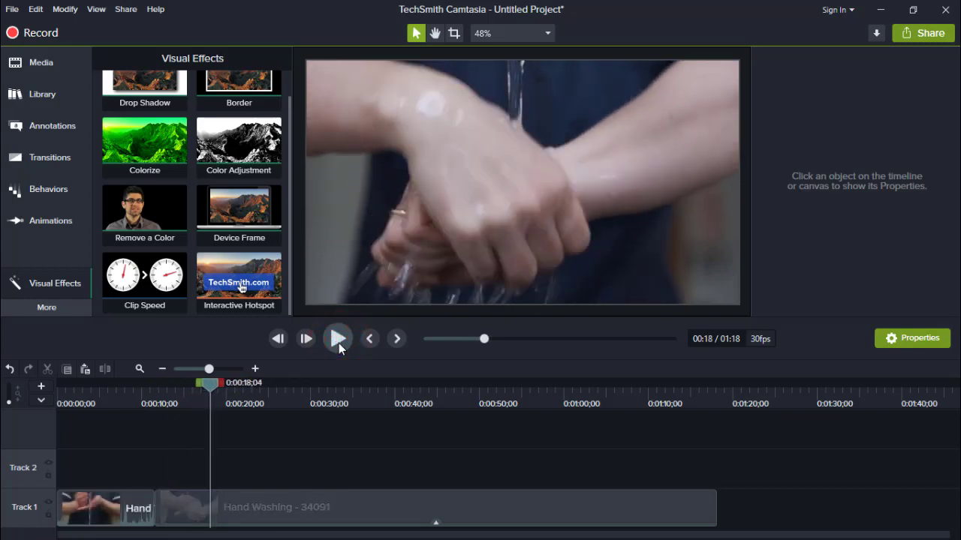
Set up a local-file export using the MP4 only (up to 720p) preset.
left_click(930, 34)
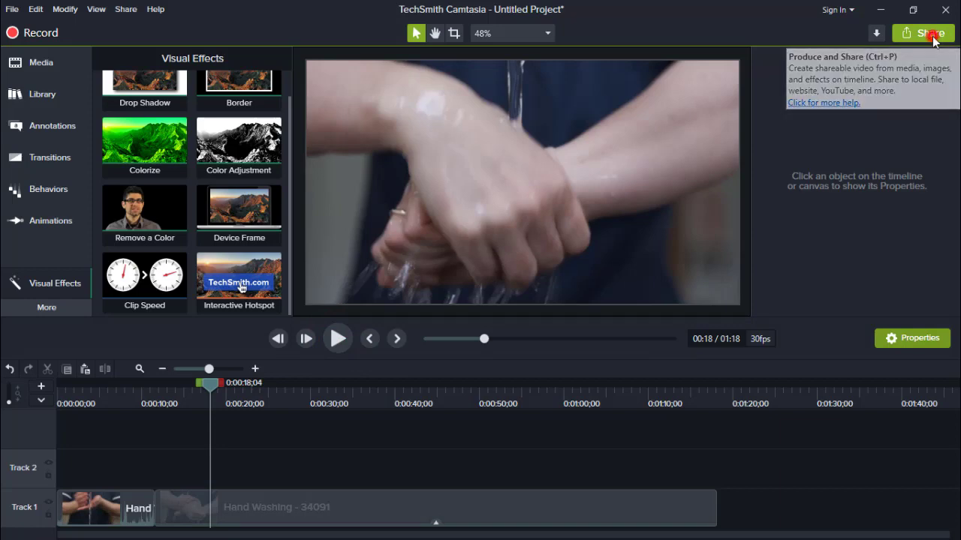
left_click(896, 63)
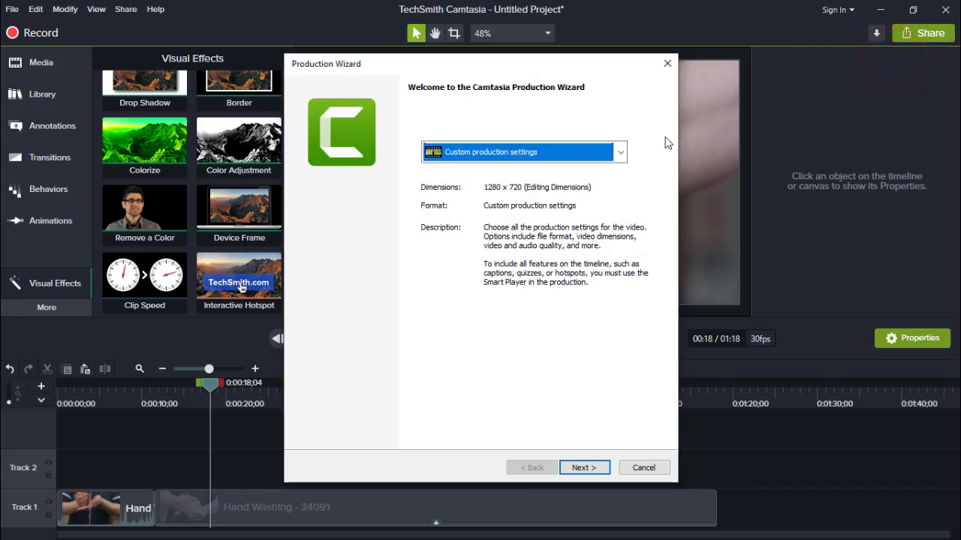
left_click(621, 153)
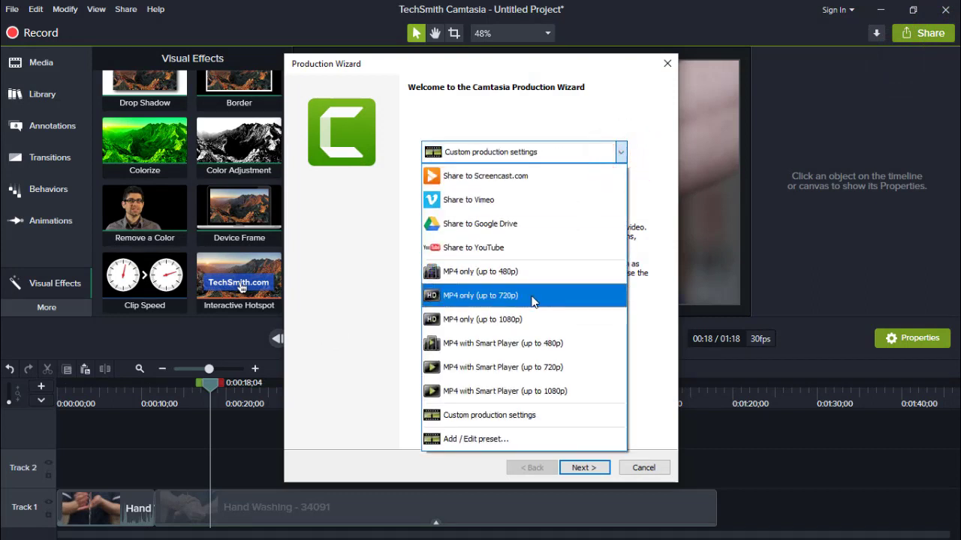
left_click(533, 300)
left_click(593, 471)
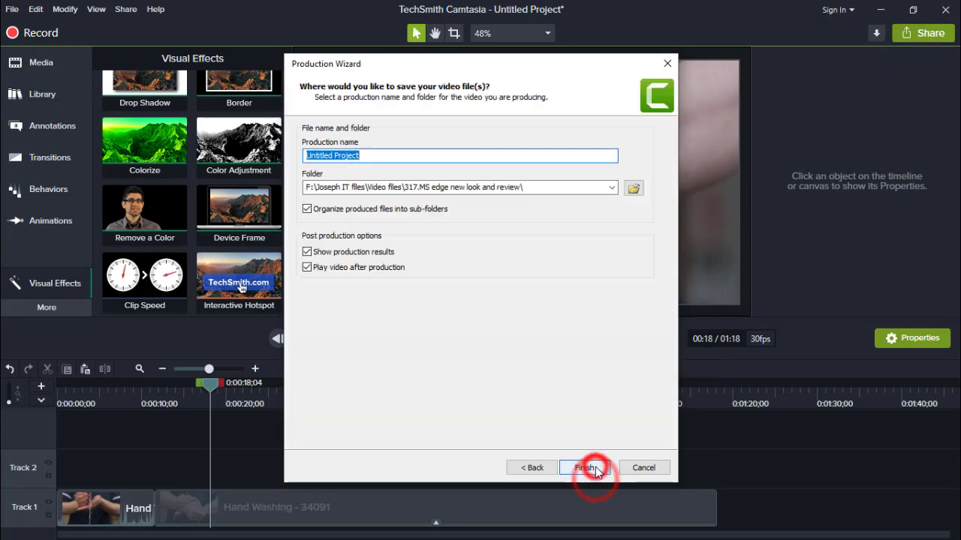
Save the render to the Desktop as slowmotion and start producing it.
left_click(635, 187)
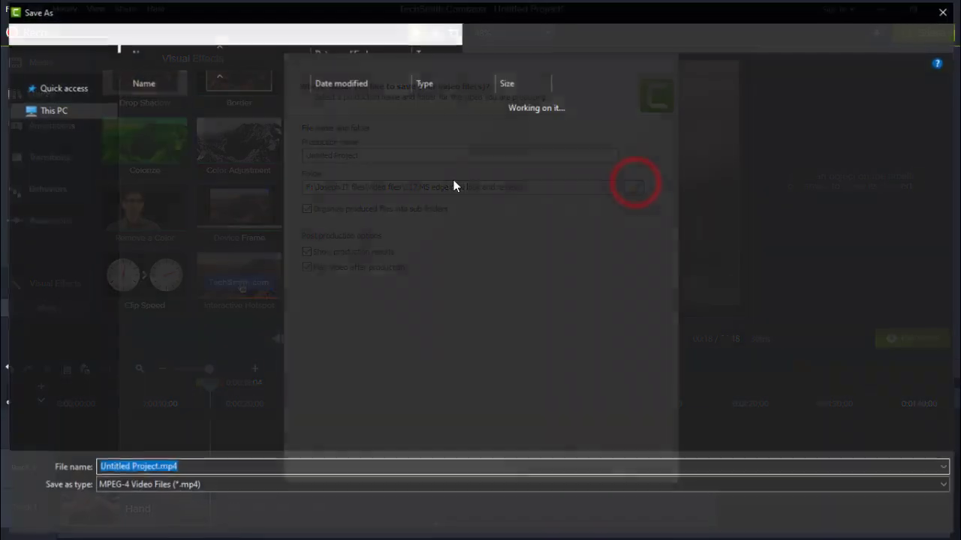
left_click(64, 112)
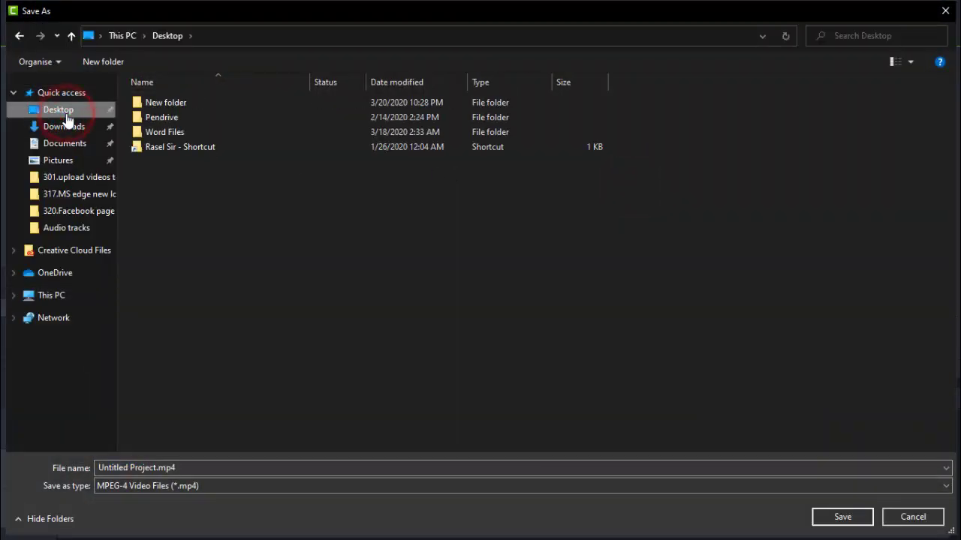
left_click(174, 468)
type("slowmotion")
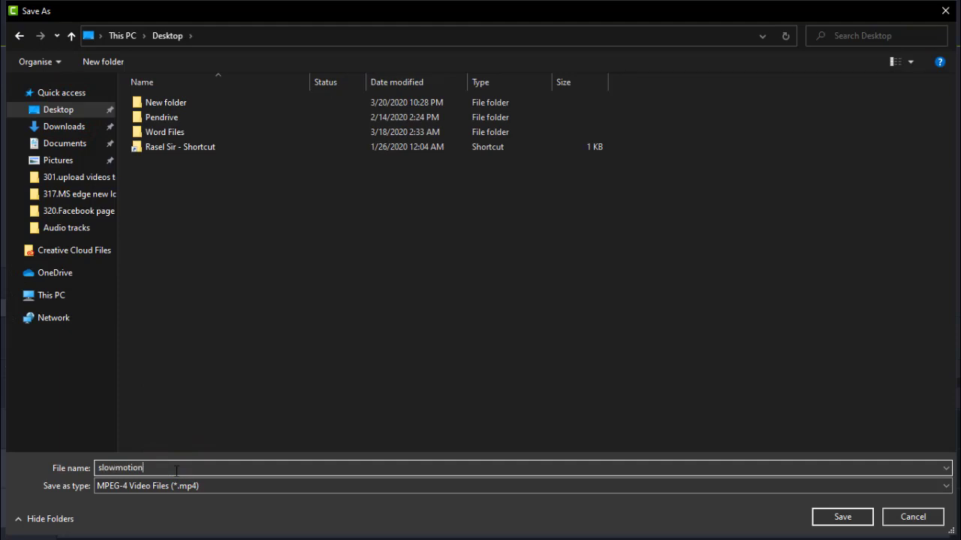
left_click(831, 518)
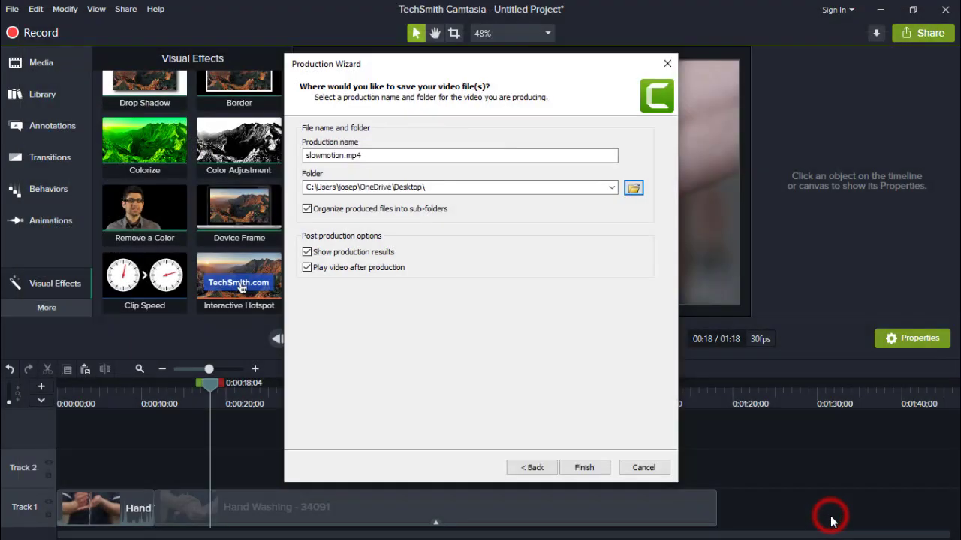
left_click(590, 468)
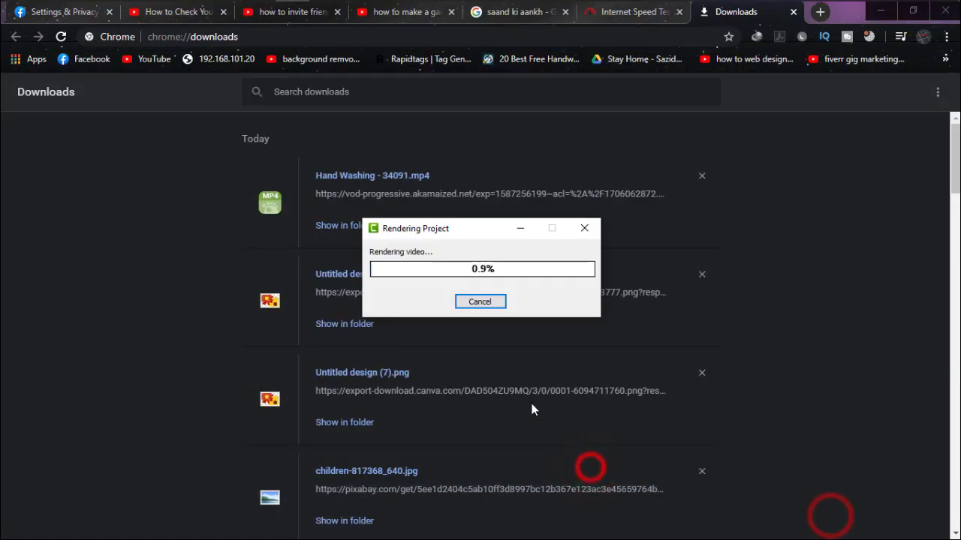
Wait for slowmotion.mp4 (1:18, 720p, 9 MB) to finish rendering, then close the production results.
left_click(880, 10)
left_click(459, 353)
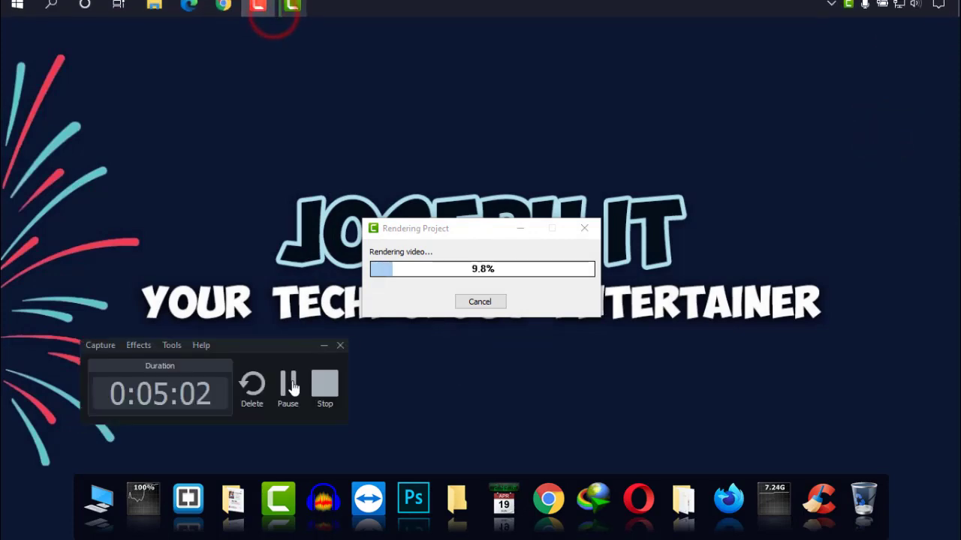
left_click(290, 389)
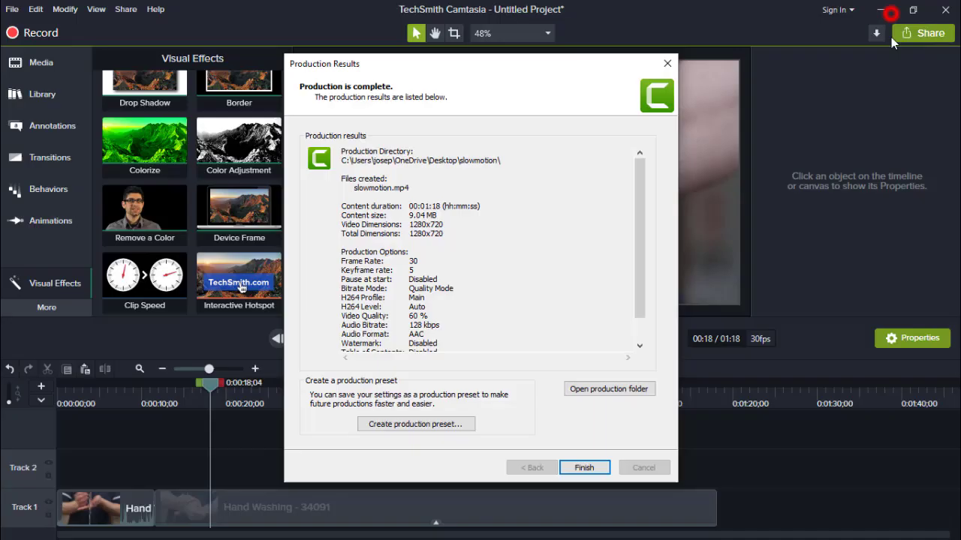
left_click(599, 467)
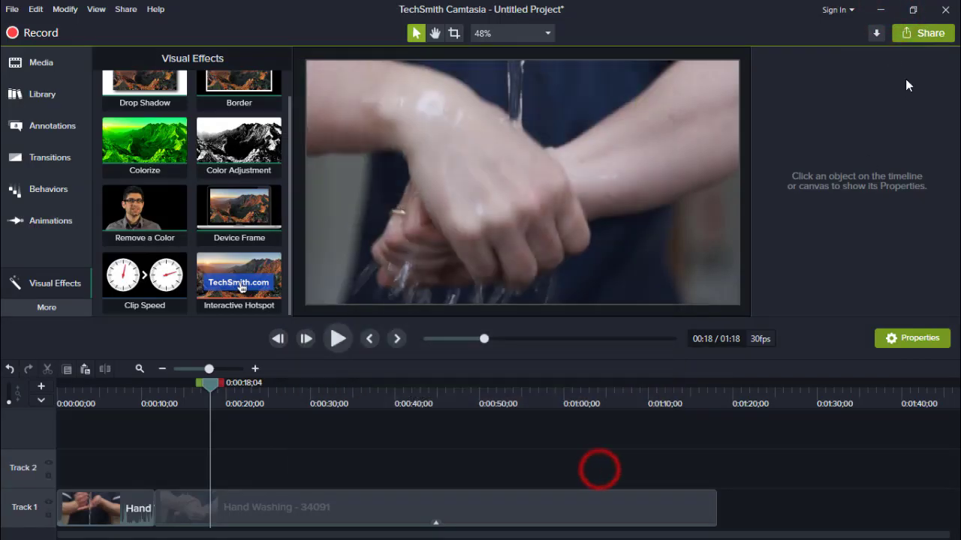
Minimize the Camtasia window to reveal the Windows desktop.
left_click(880, 10)
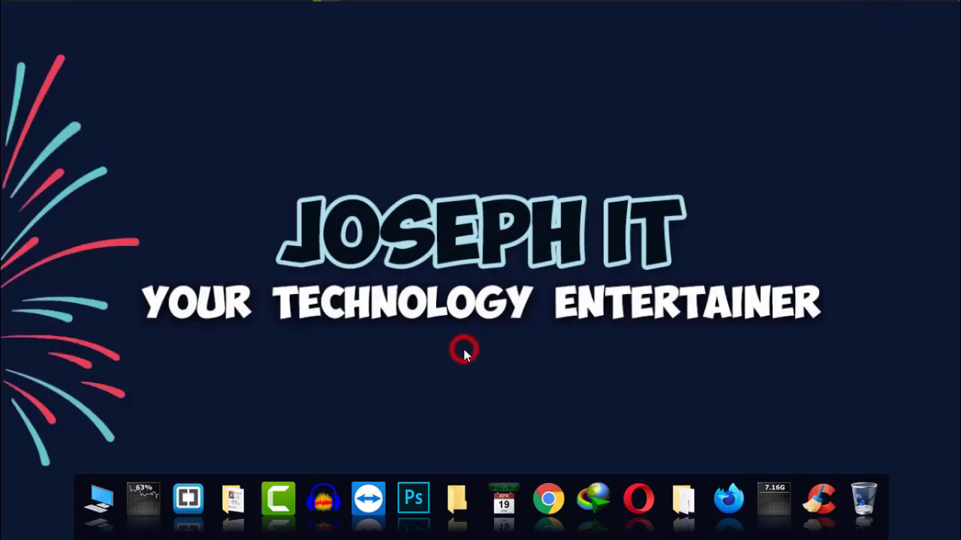